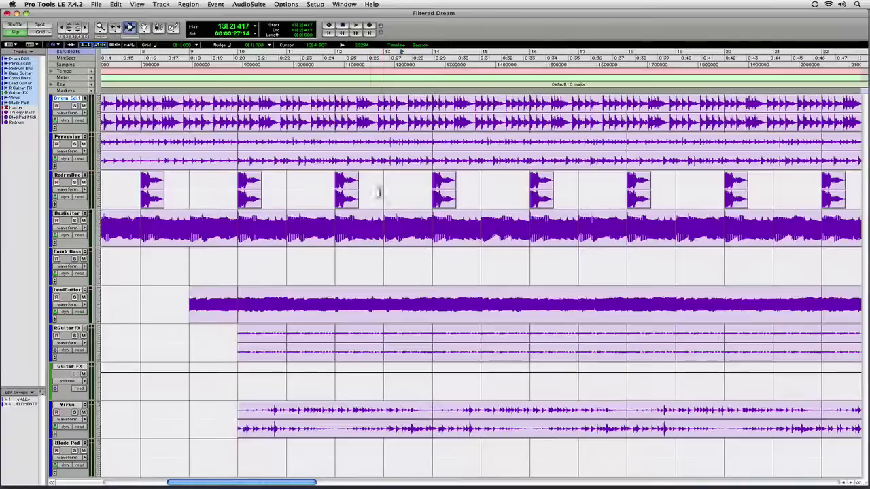
# Select bars 13–14 on BasGuitar, LeadGuitar, Percussion and RGuitarFX, then widen both selection edges slightly.
pyautogui.moveTo(370, 231); pyautogui.dragTo(454, 235)
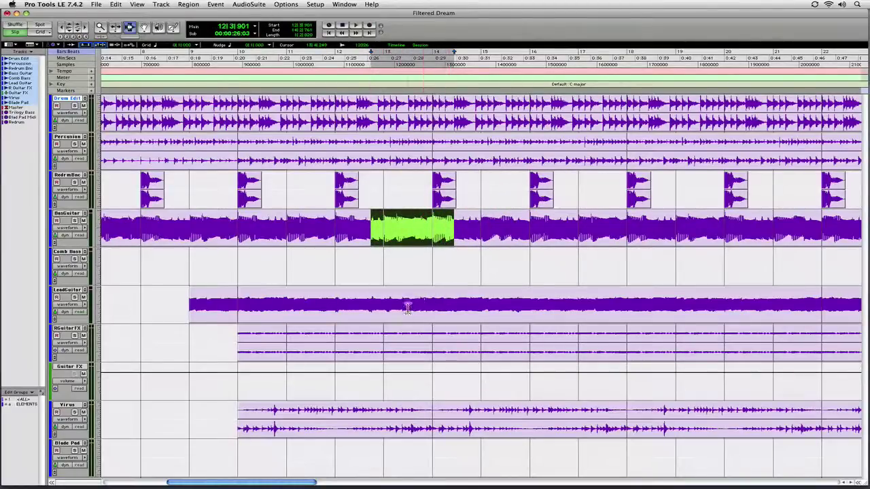
pyautogui.press('shift')
pyautogui.keyDown('shift'); pyautogui.click(404, 304); pyautogui.keyUp('shift')
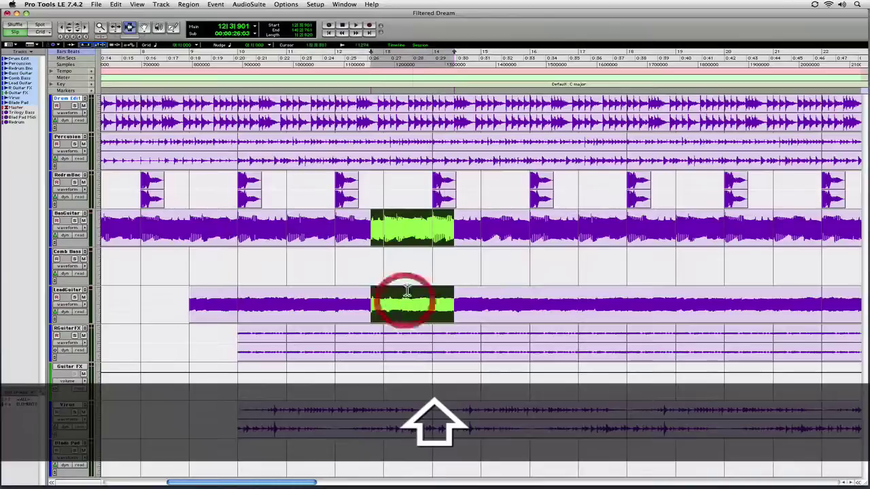
pyautogui.keyDown('shift'); pyautogui.click(396, 153); pyautogui.keyUp('shift')
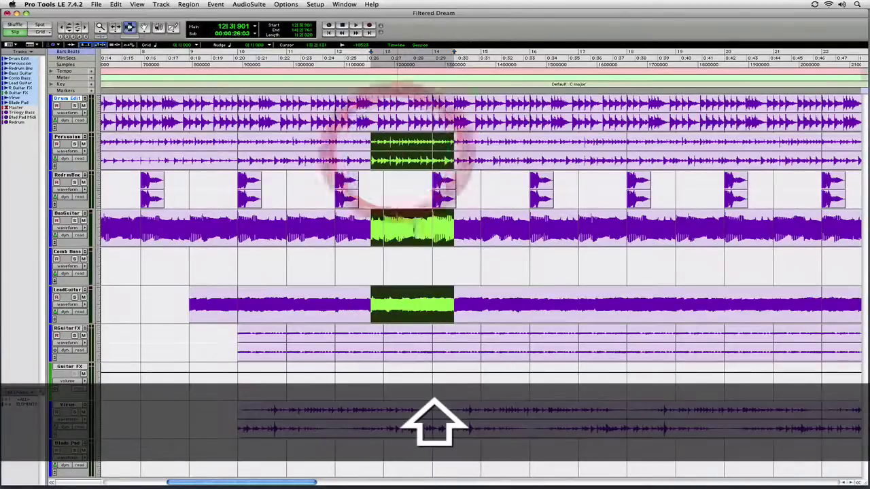
pyautogui.keyDown('shift'); pyautogui.click(395, 343); pyautogui.keyUp('shift')
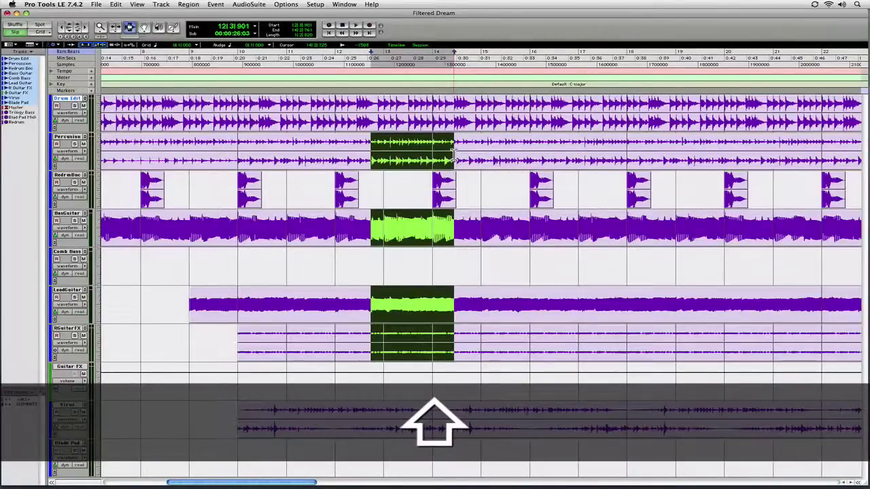
pyautogui.moveTo(454, 150)
pyautogui.mouseDown()
pyautogui.moveTo(509, 150)
pyautogui.moveTo(466, 149)
pyautogui.mouseUp()
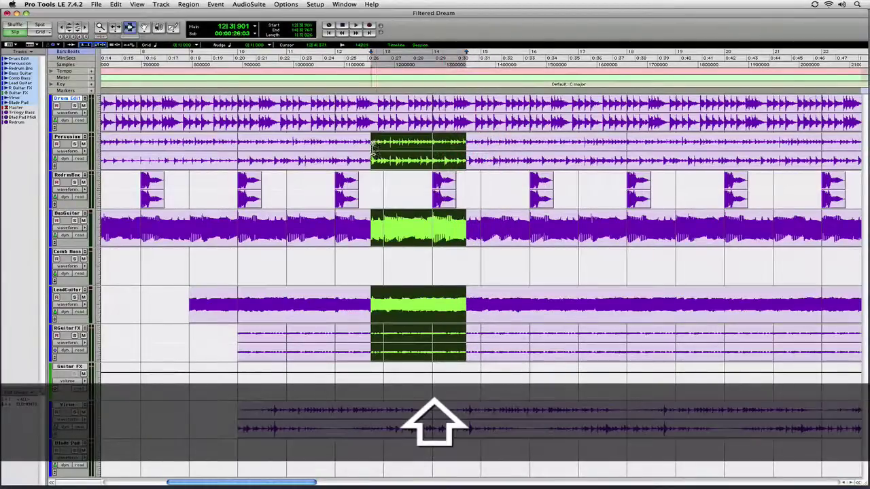
pyautogui.moveTo(372, 151)
pyautogui.mouseDown()
pyautogui.moveTo(338, 150)
pyautogui.moveTo(366, 148)
pyautogui.mouseUp()
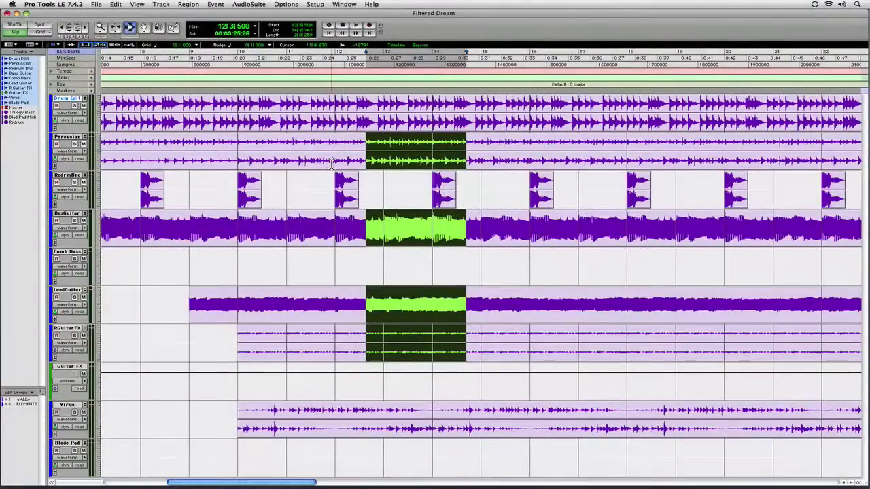
# Select a short bar-15 range on BasGuitar and move it up to Percussion, then back down.
pyautogui.moveTo(483, 231); pyautogui.dragTo(518, 229)
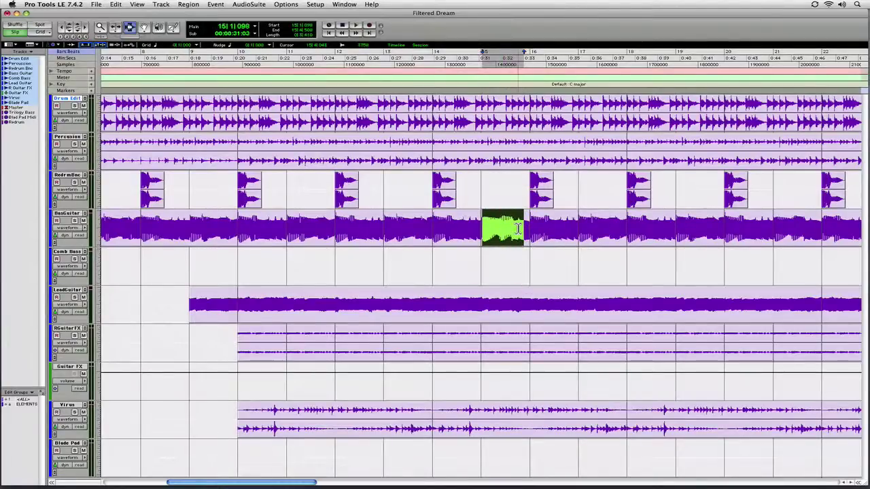
pyautogui.press('p')
pyautogui.press('p')
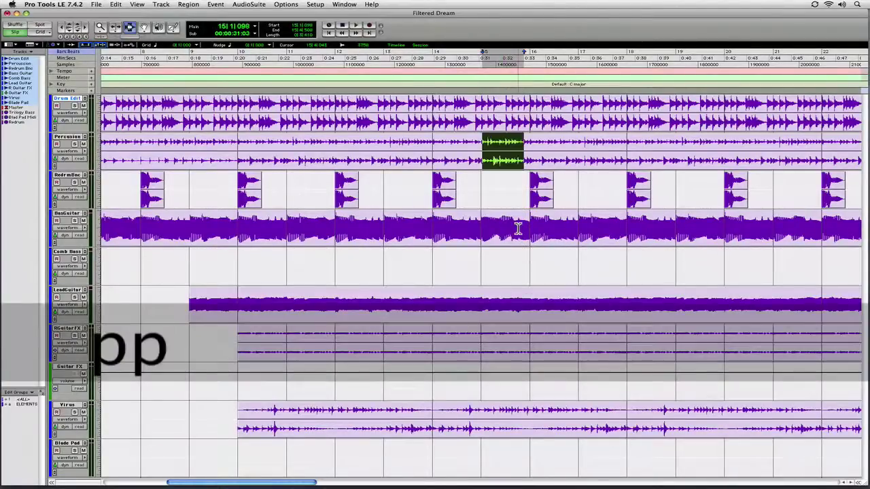
pyautogui.press('p')
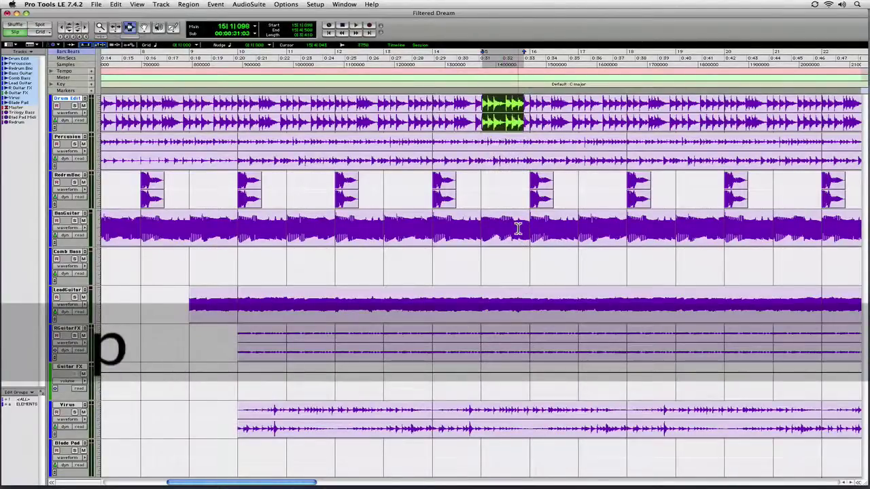
pyautogui.press(';')
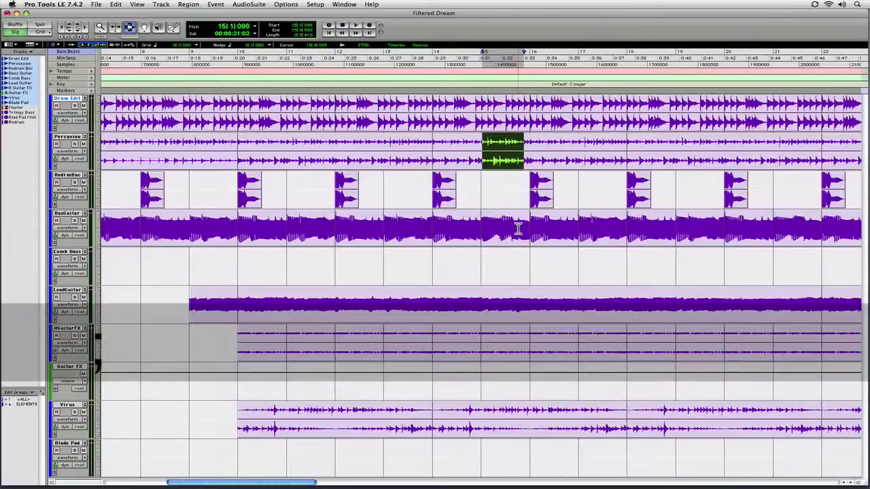
pyautogui.press(';')
pyautogui.press(';')
pyautogui.press(';')
pyautogui.press(';')
pyautogui.press(';')
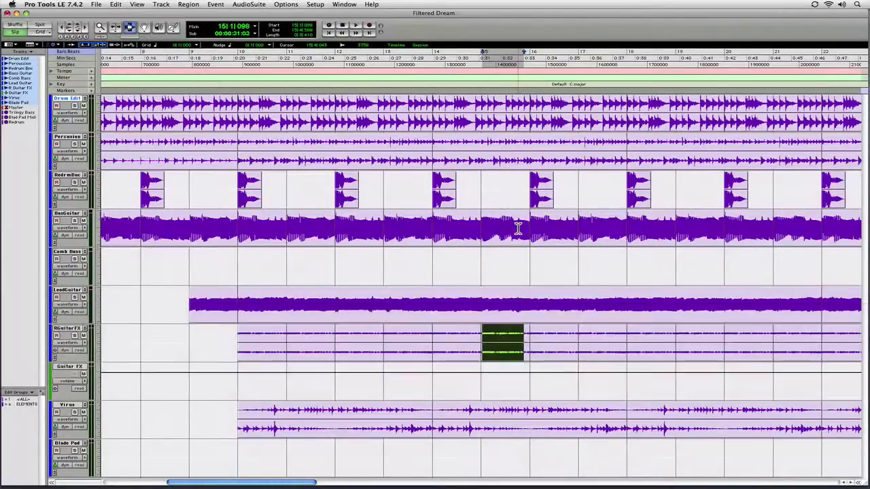
# Extend the selection from LeadGuitar and Comb Bass through Blade Pad, then leave an insertion point on RedrmBnc.
pyautogui.press('shift')
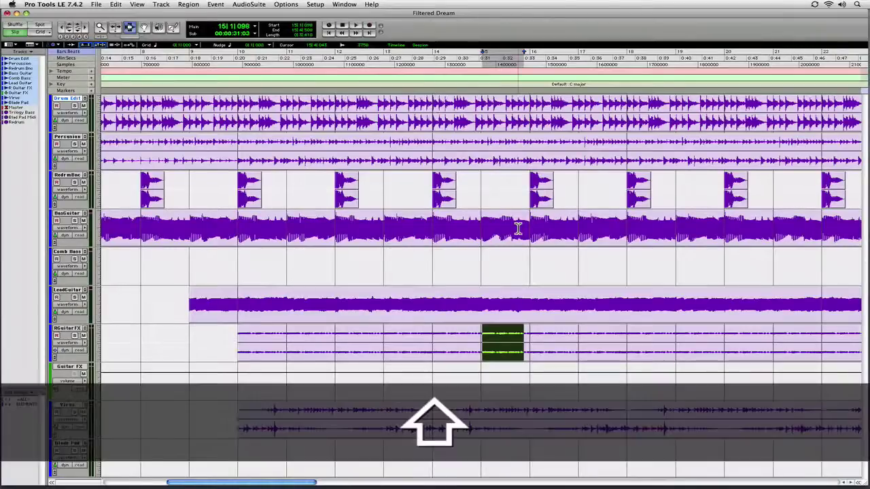
pyautogui.hotkey('shift', 'p')
pyautogui.hotkey('shift', 'p')
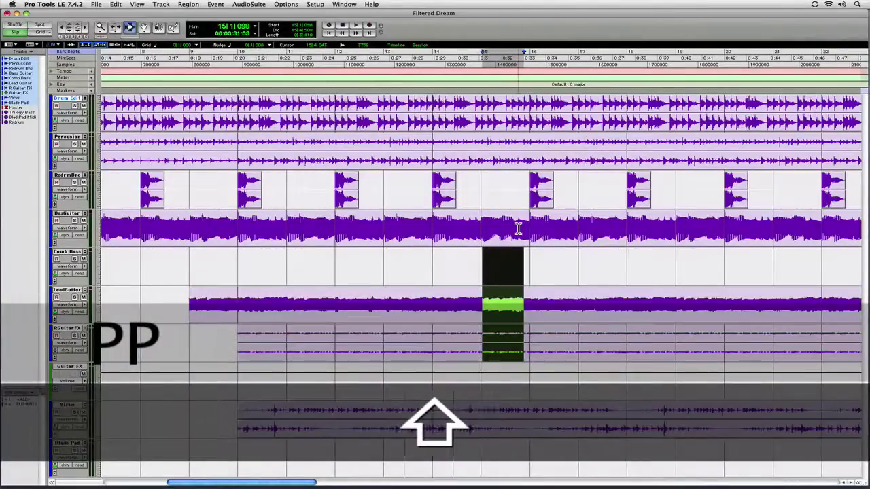
pyautogui.hotkey('shift', 'p')
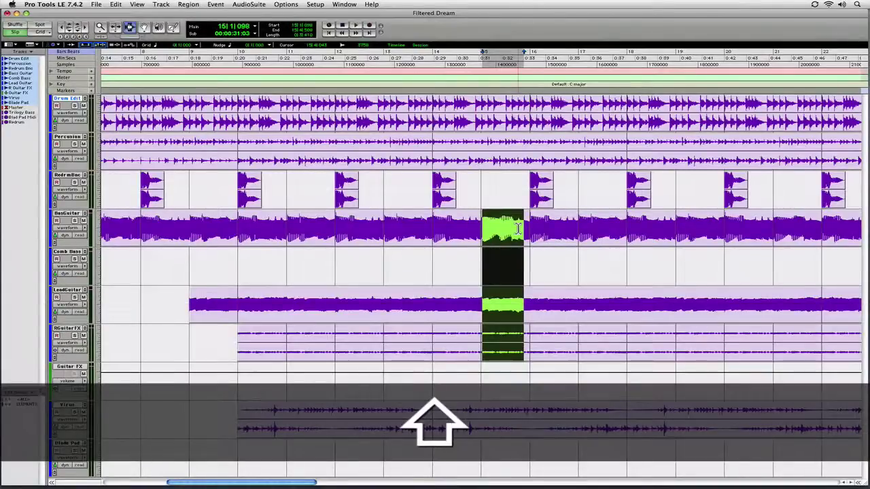
pyautogui.hotkey('shift', ';')
pyautogui.hotkey('shift', ';')
pyautogui.hotkey('shift', ';')
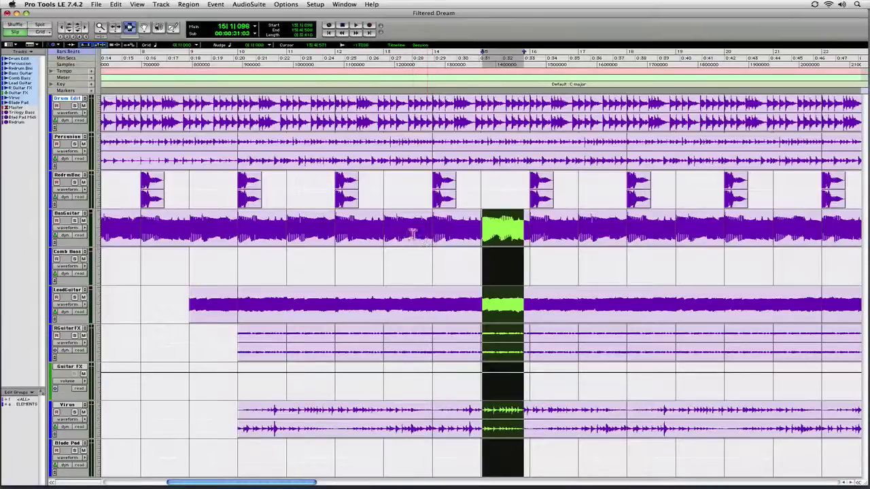
pyautogui.click(420, 188)
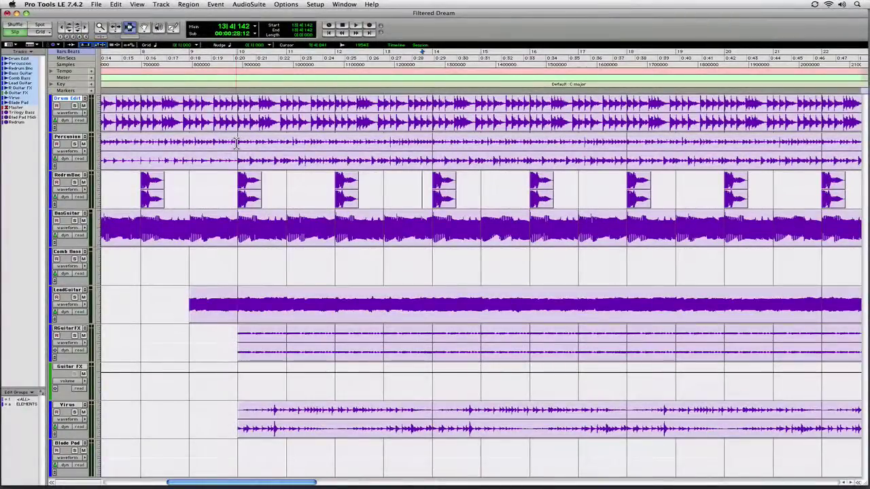
# Step the RedrmBnc insertion point across transients, restarting at 13|2|560 and landing on bar 14.
pyautogui.press('Tab')
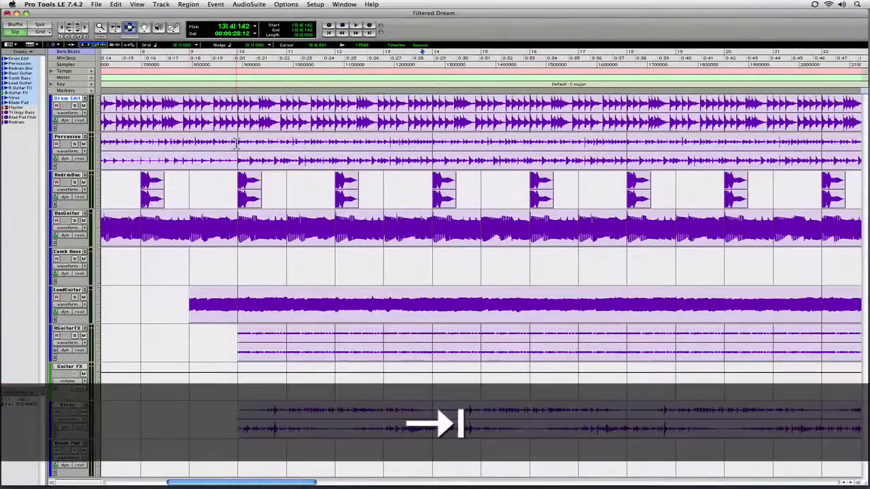
pyautogui.press('Tab')
pyautogui.press('Tab')
pyautogui.press('Tab')
pyautogui.press('Tab')
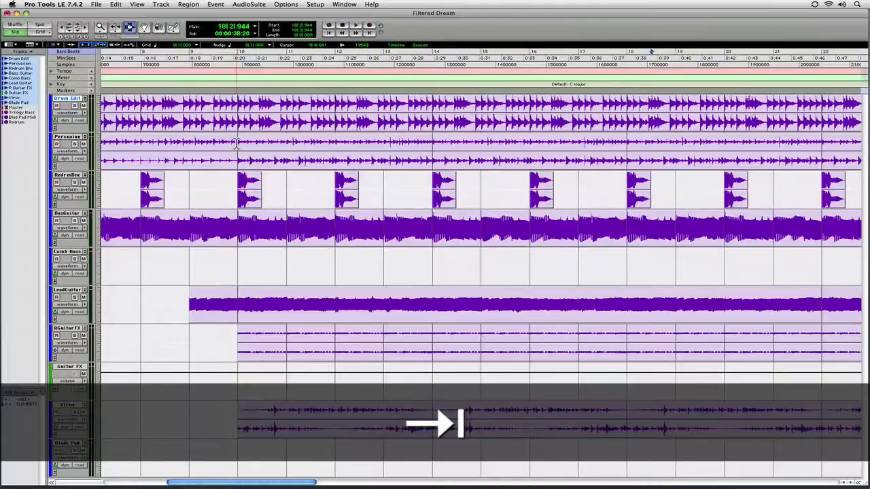
pyautogui.click(401, 188)
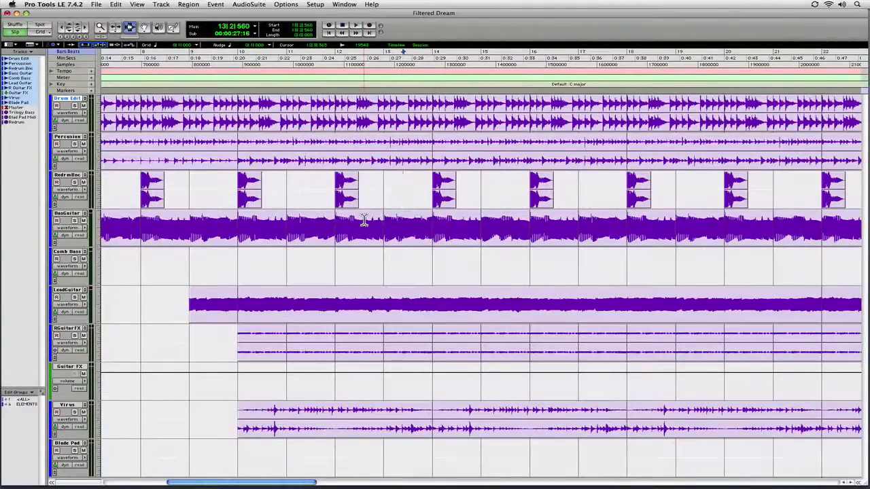
pyautogui.press('Tab')
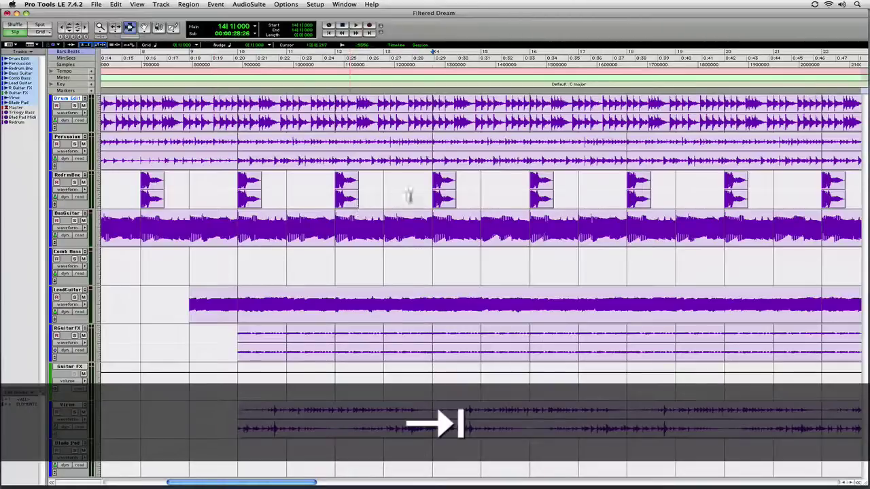
# Extend a selection from bar 14 across three successive transients, then deselect near bar 15.
pyautogui.press('shift')
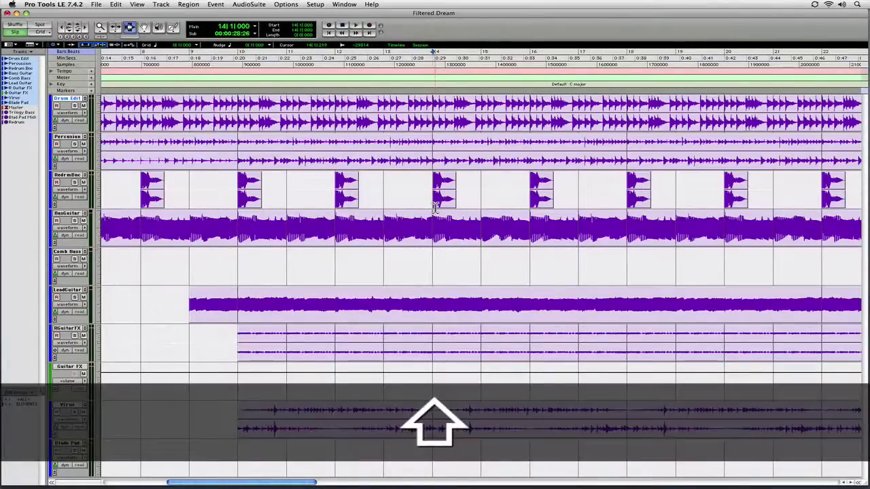
pyautogui.hotkey('shift', 'Tab')
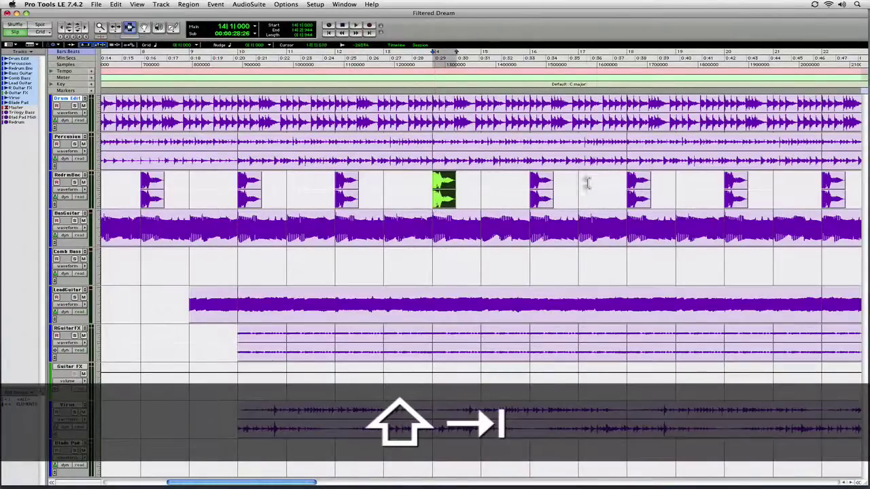
pyautogui.hotkey('shift', 'Tab')
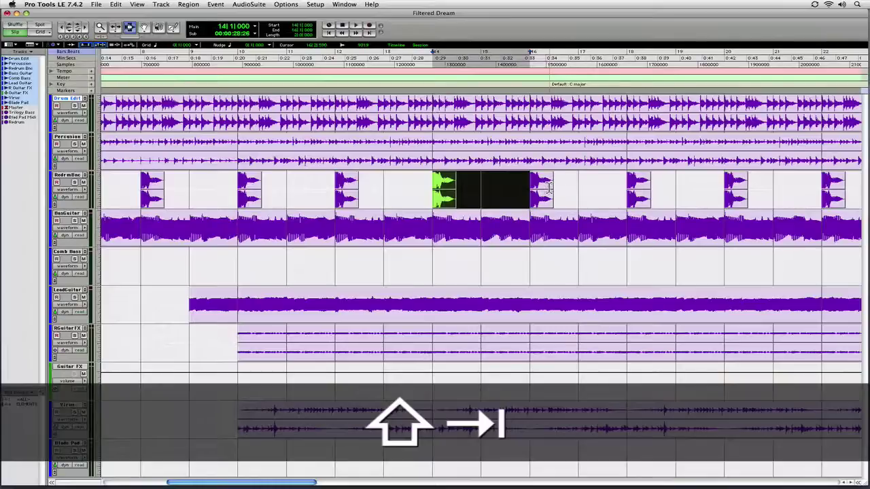
pyautogui.hotkey('shift', 'Tab')
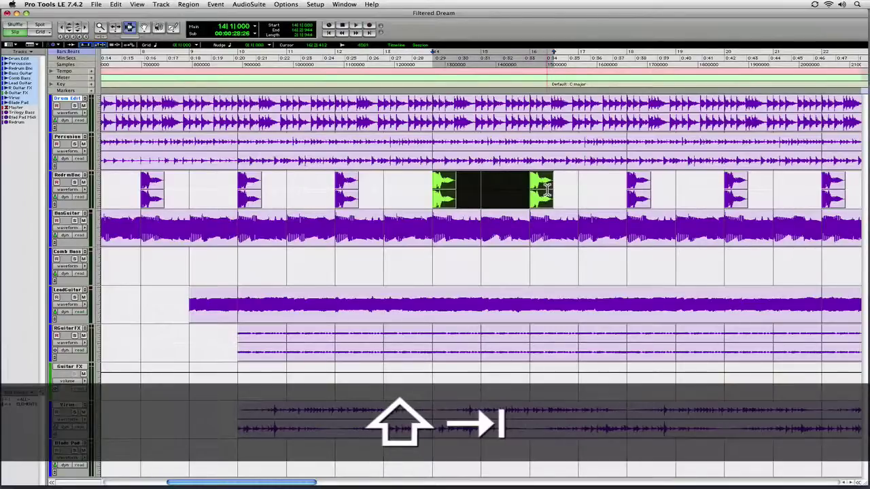
pyautogui.click(497, 190)
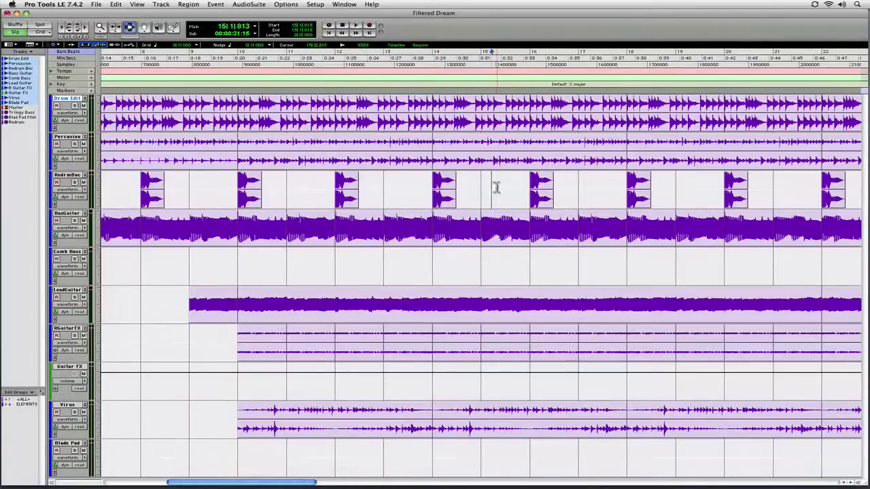
# From 15|2|282, jump the insertion point back to 14|1|000 and the previous region's end.
pyautogui.click(496, 190)
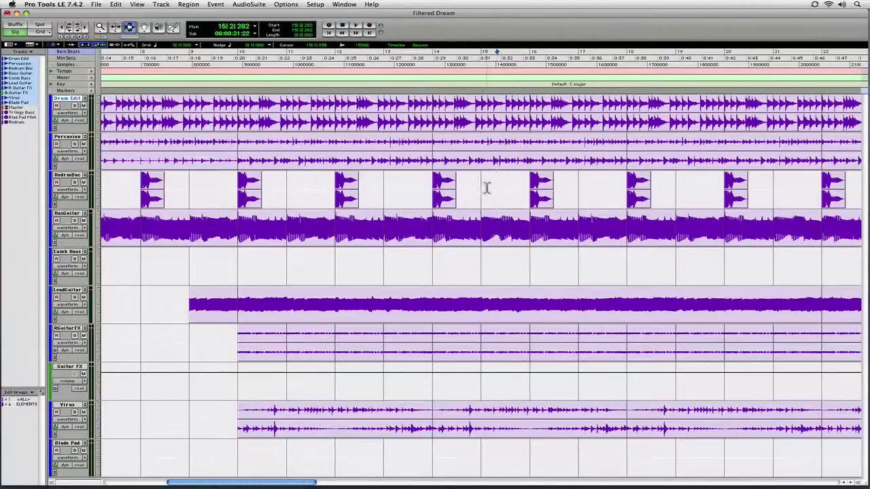
pyautogui.press('alt')
pyautogui.hotkey('alt', 'Tab')
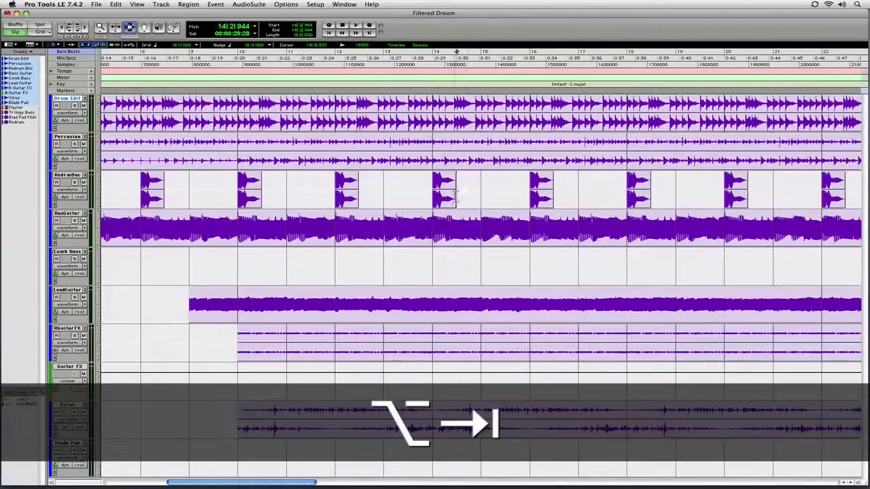
pyautogui.hotkey('alt', 'Tab')
pyautogui.hotkey('alt', 'Tab')
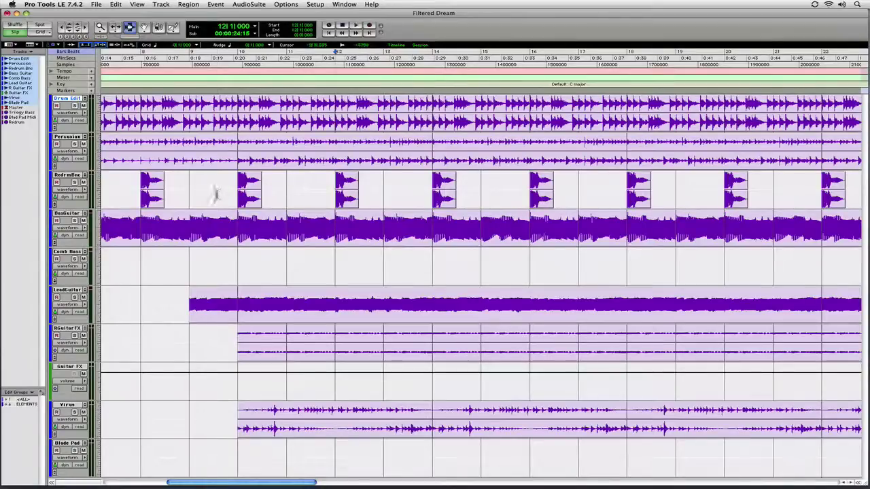
# From 15|2|211, extend the Redrum Bnc selection back two transients, then deselect at bar 15.
pyautogui.click(494, 189)
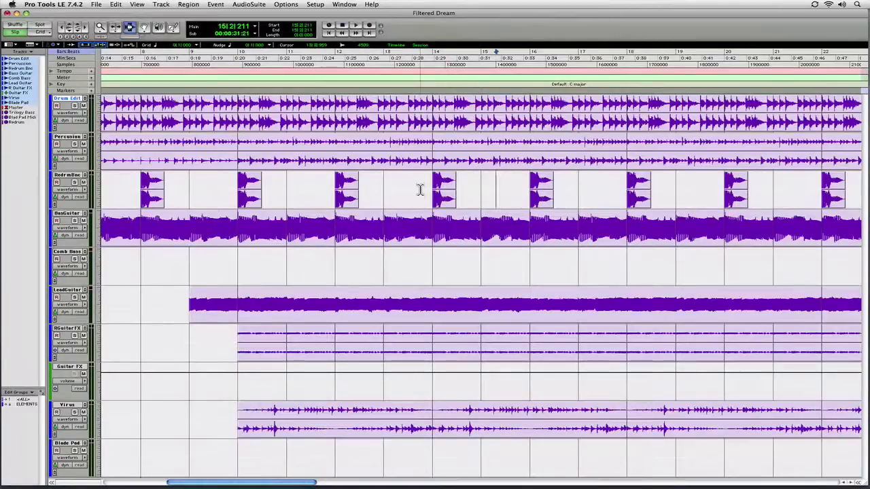
pyautogui.press('alt')
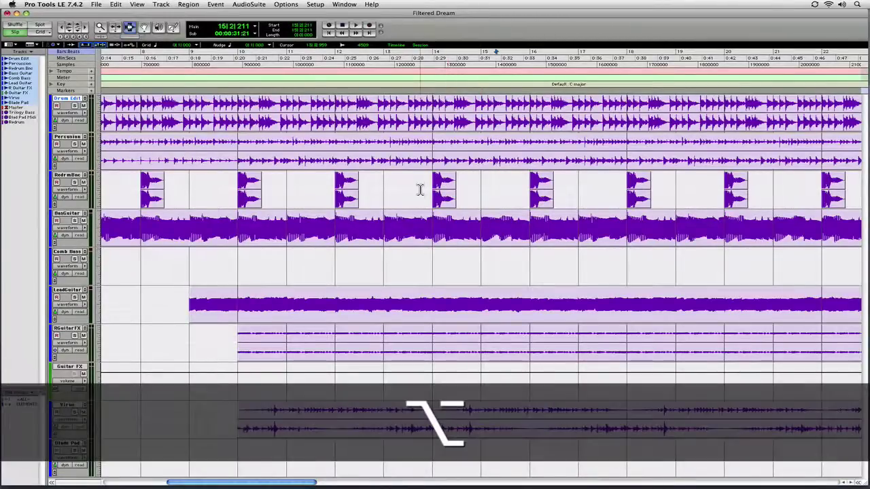
pyautogui.press('shift')
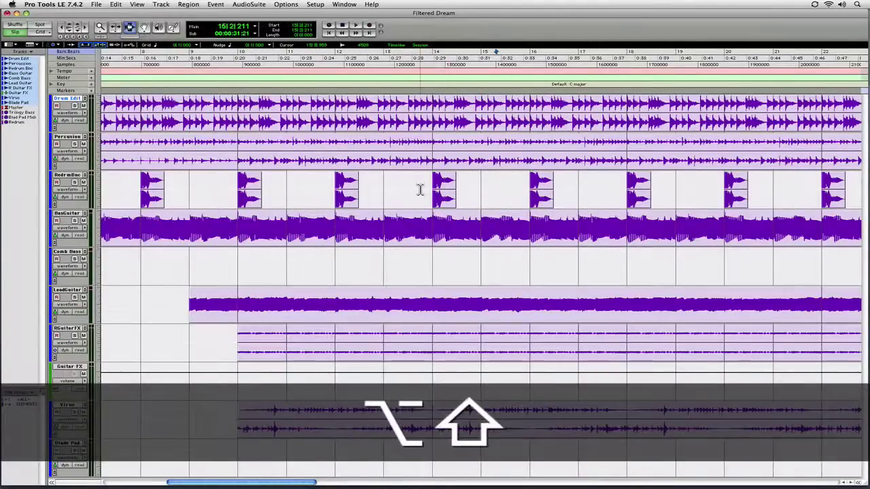
pyautogui.hotkey('alt', 'shift', 'Tab')
pyautogui.hotkey('alt', 'shift', 'Tab')
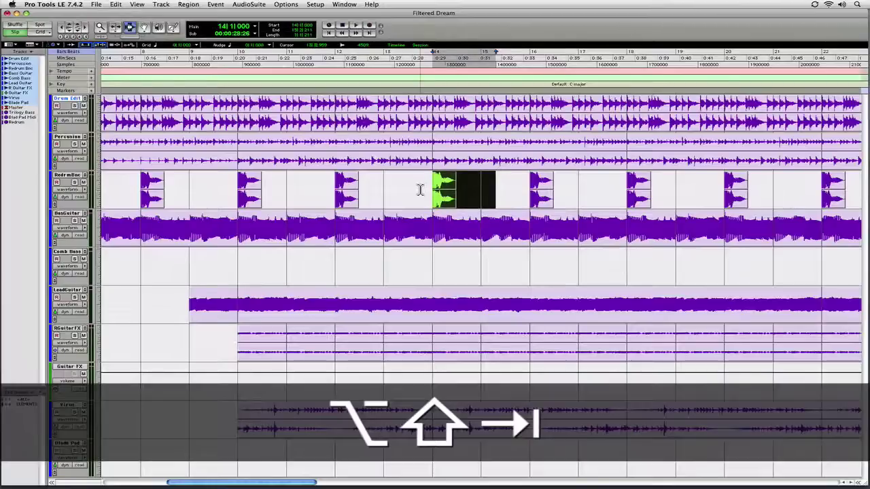
pyautogui.hotkey('alt', 'shift', 'Tab')
pyautogui.hotkey('alt', 'shift', 'Tab')
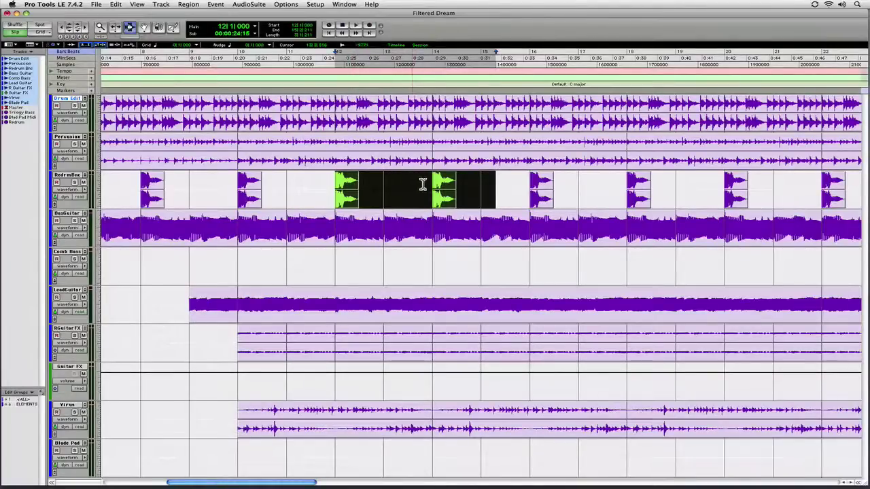
pyautogui.click(488, 188)
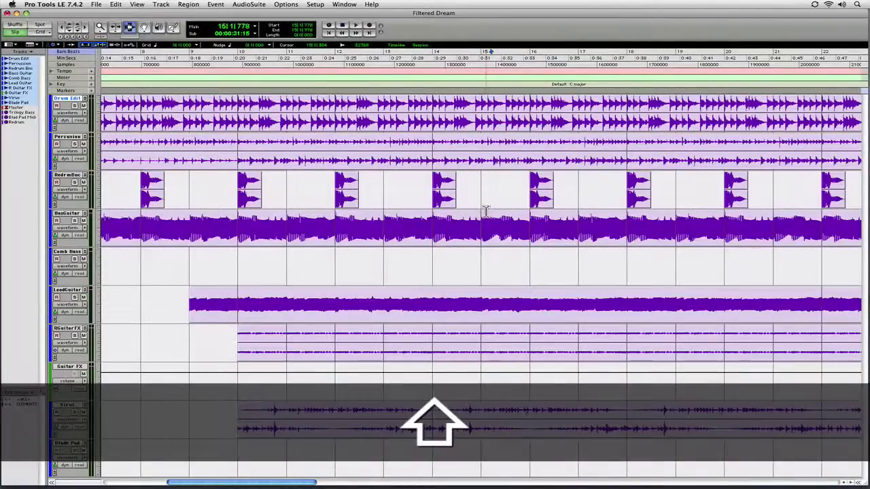
# Extend the Redrum Bnc selection forward from bar 15, then back over the bar 14, 12 and 10 regions.
pyautogui.hotkey('shift', 'Tab')
pyautogui.hotkey('shift', 'Tab')
pyautogui.hotkey('shift', 'Tab')
pyautogui.hotkey('shift', 'Tab')
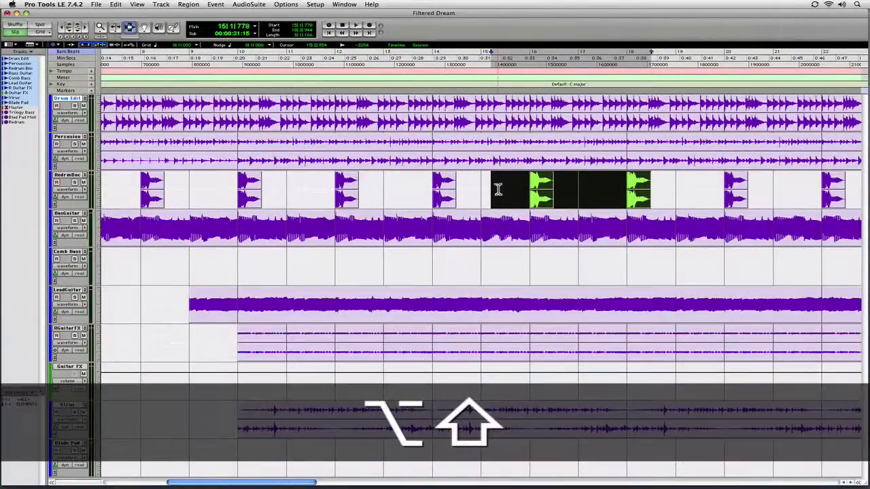
pyautogui.hotkey('alt', 'shift', 'Tab')
pyautogui.hotkey('alt', 'shift', 'Tab')
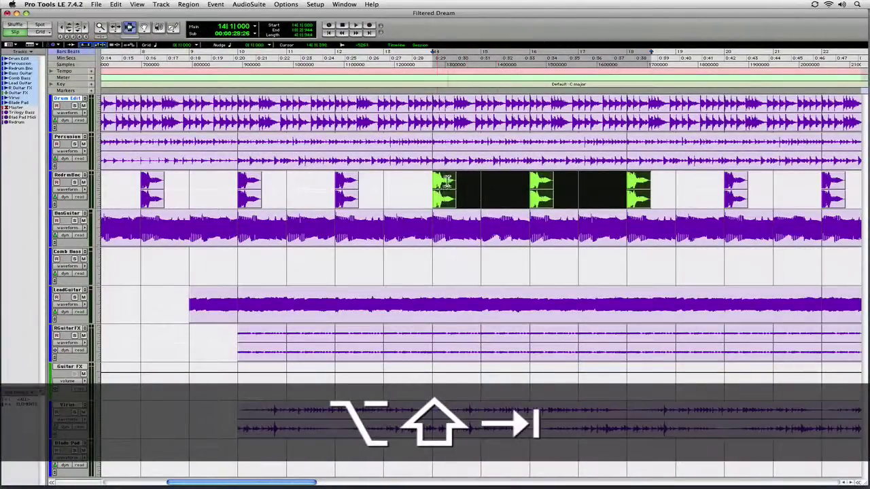
pyautogui.hotkey('alt', 'shift', 'Tab')
pyautogui.hotkey('alt', 'shift', 'Tab')
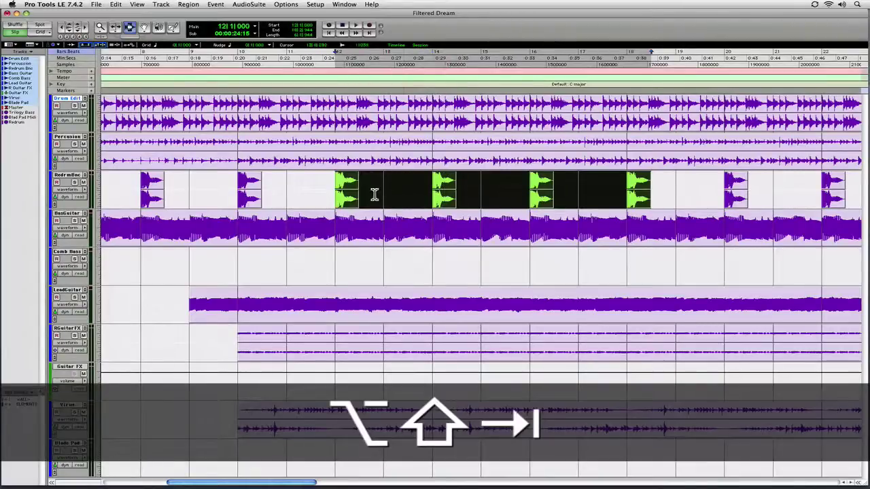
pyautogui.hotkey('alt', 'shift', 'Tab')
pyautogui.hotkey('alt', 'shift', 'Tab')
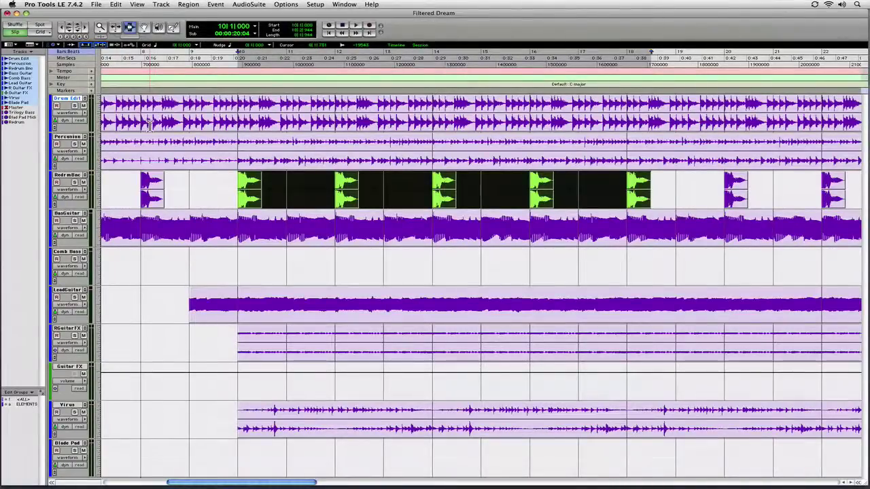
pyautogui.press('super+alt+Tab')
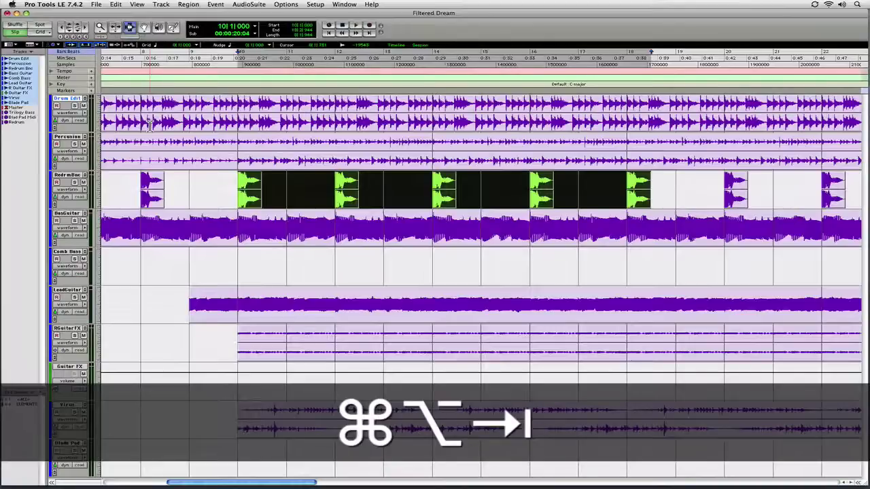
pyautogui.click(405, 119)
# Zoom in, step the Drum Edit insertion point from 12|4|415 to the next transient, and select forward from 12|4|326.
pyautogui.press('t')
pyautogui.press('t')
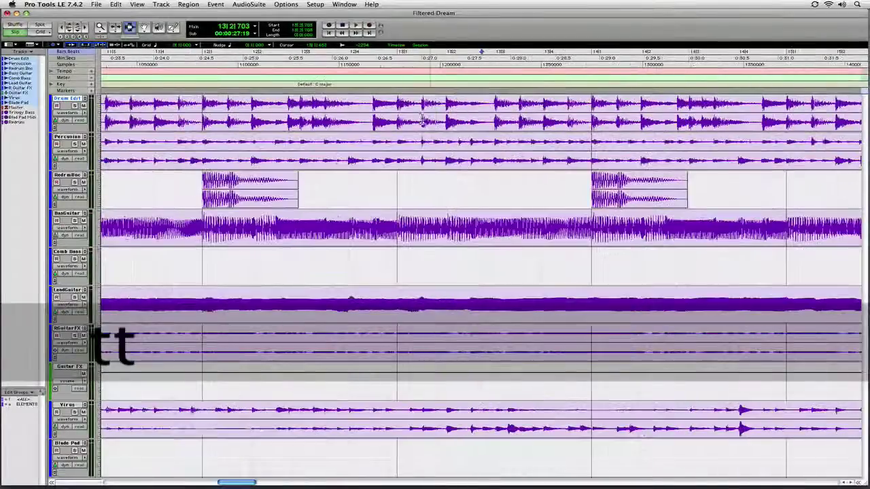
pyautogui.click(373, 116)
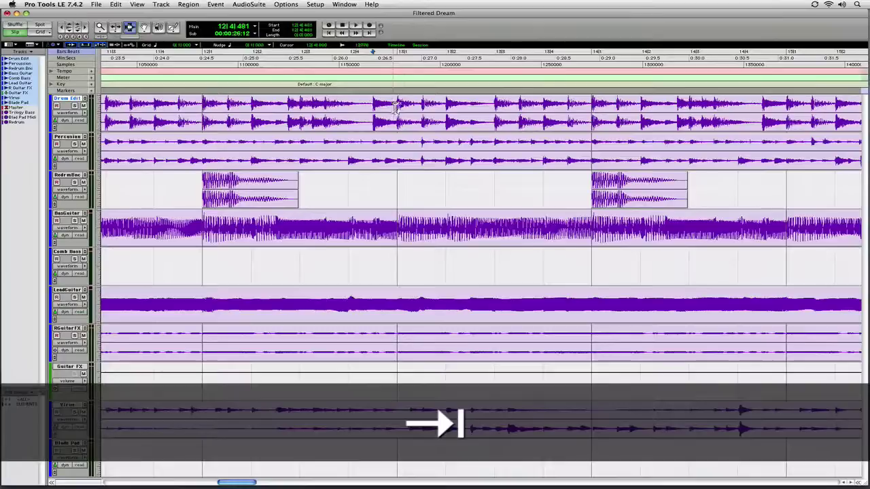
pyautogui.press('Tab')
pyautogui.press('Tab')
pyautogui.press('Tab')
pyautogui.click(365, 109)
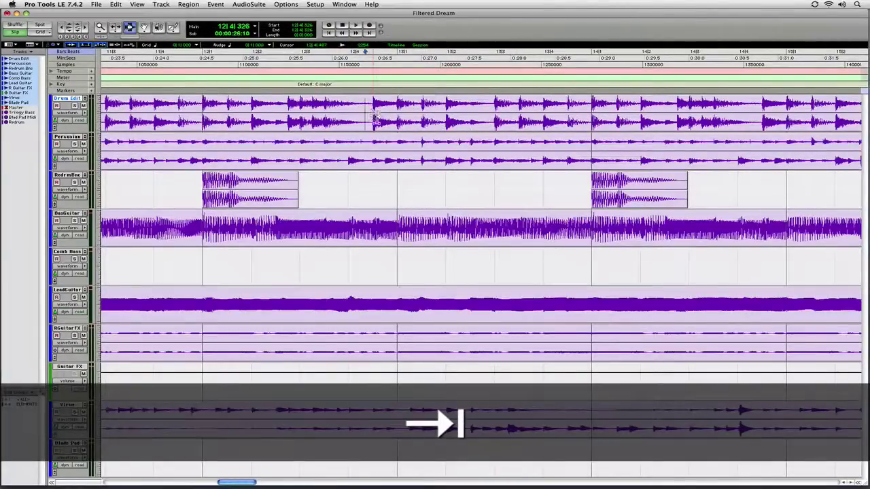
pyautogui.hotkey('shift', 'Tab')
pyautogui.hotkey('shift', 'Tab')
pyautogui.hotkey('shift', 'Tab')
pyautogui.hotkey('shift', 'Tab')
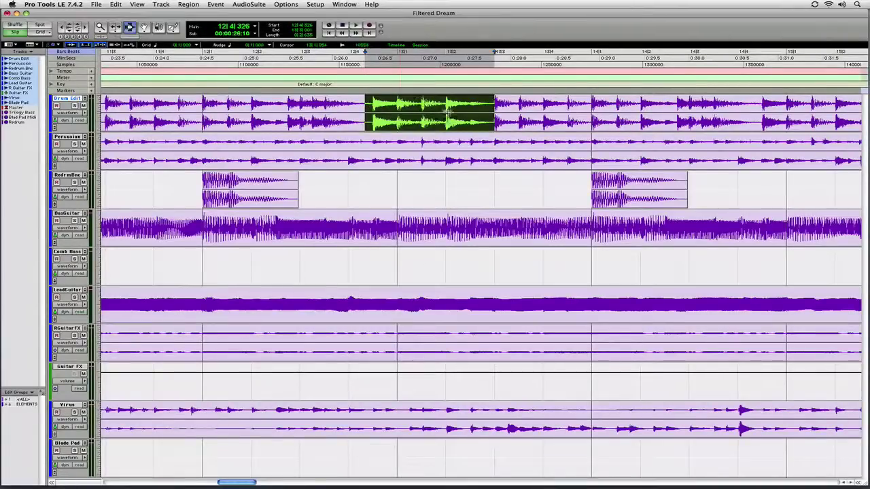
# Deselect Drum Edit and jump the insertion point back three transients to the start of bar 12.
pyautogui.click(368, 114)
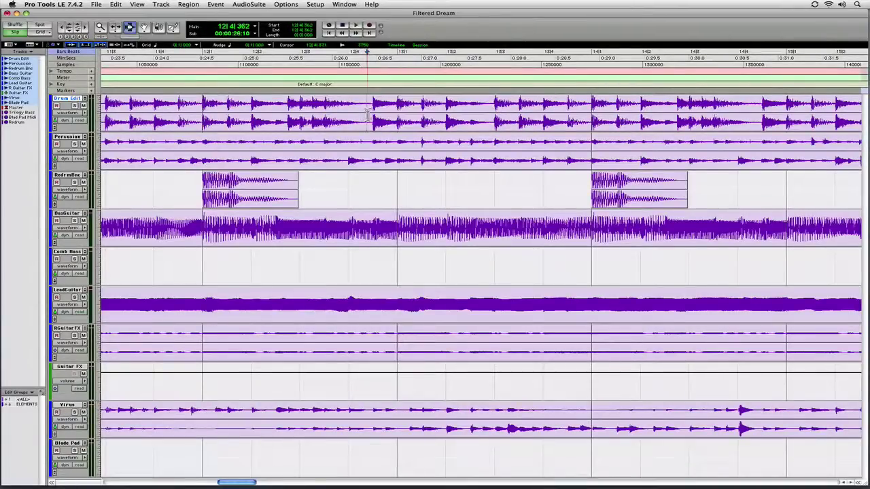
pyautogui.click(368, 115)
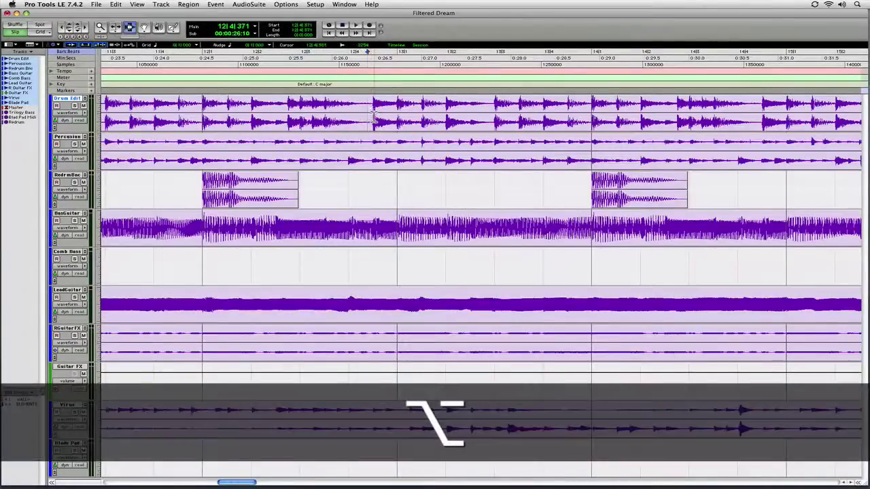
pyautogui.hotkey('alt', 'Tab')
pyautogui.hotkey('alt', 'Tab')
pyautogui.hotkey('alt', 'Tab')
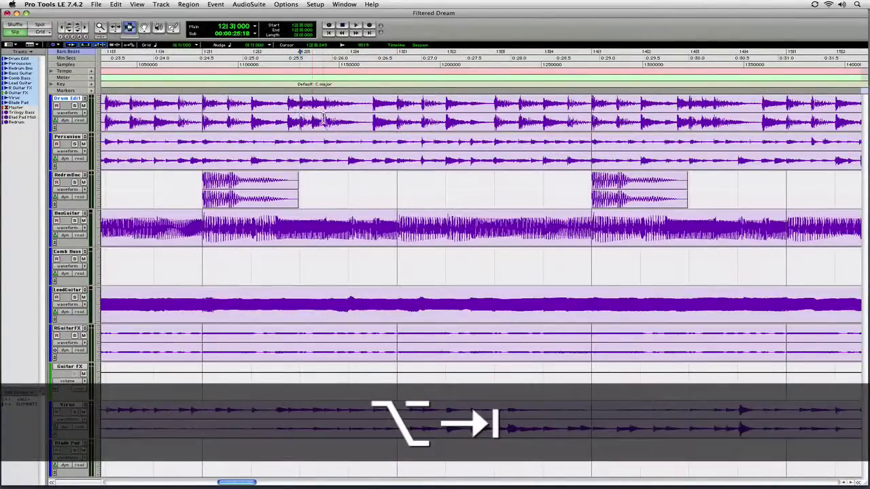
pyautogui.hotkey('alt', 'Tab')
pyautogui.hotkey('alt', 'Tab')
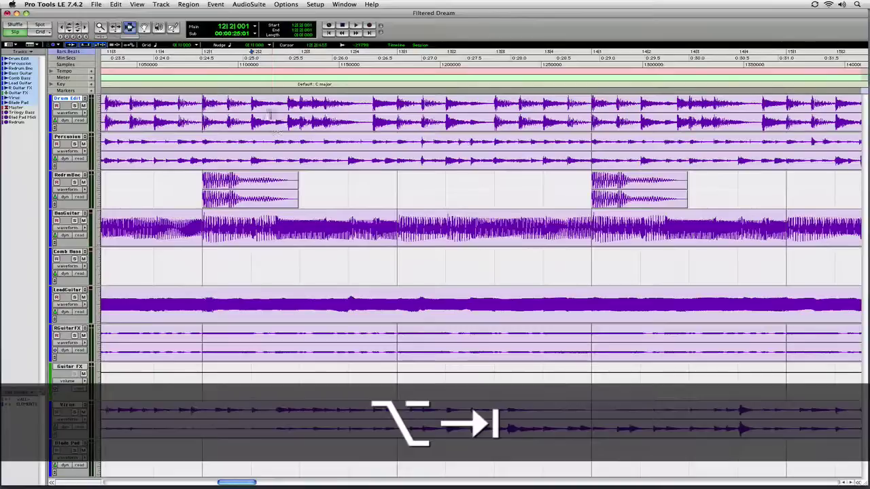
pyautogui.hotkey('alt', 'Tab')
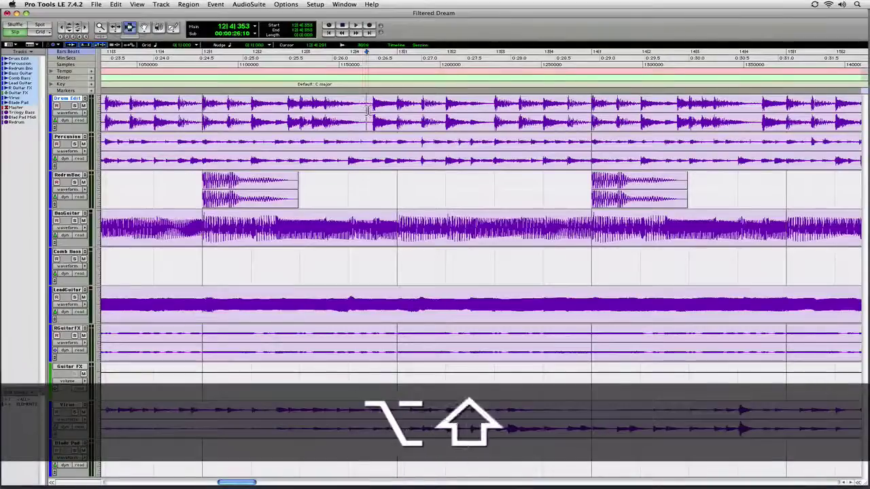
# Extend a selection back two transients, then restart at 12|4|406 and select forward by transient.
pyautogui.hotkey('alt', 'shift', 'Tab')
pyautogui.hotkey('alt', 'shift', 'Tab')
pyautogui.hotkey('alt', 'shift', 'Tab')
pyautogui.hotkey('alt', 'shift', 'Tab')
pyautogui.hotkey('alt', 'shift', 'Tab')
pyautogui.hotkey('alt', 'shift', 'Tab')
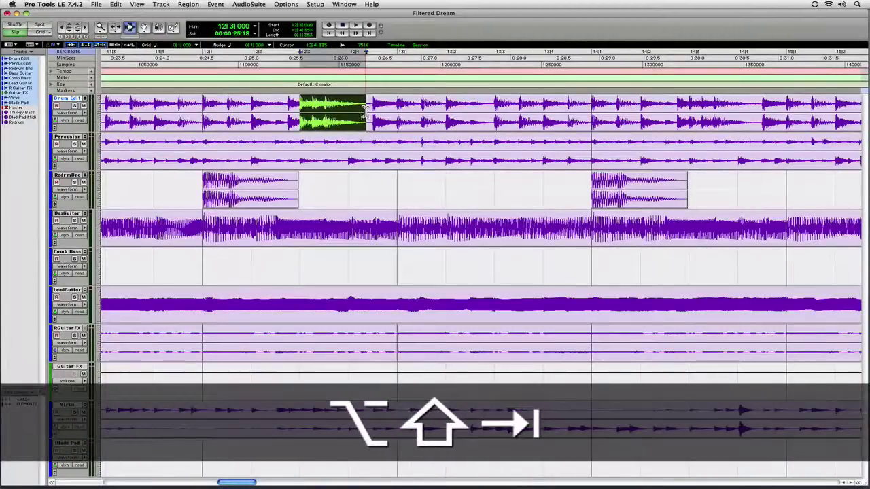
pyautogui.hotkey('alt', 'shift', 'Tab')
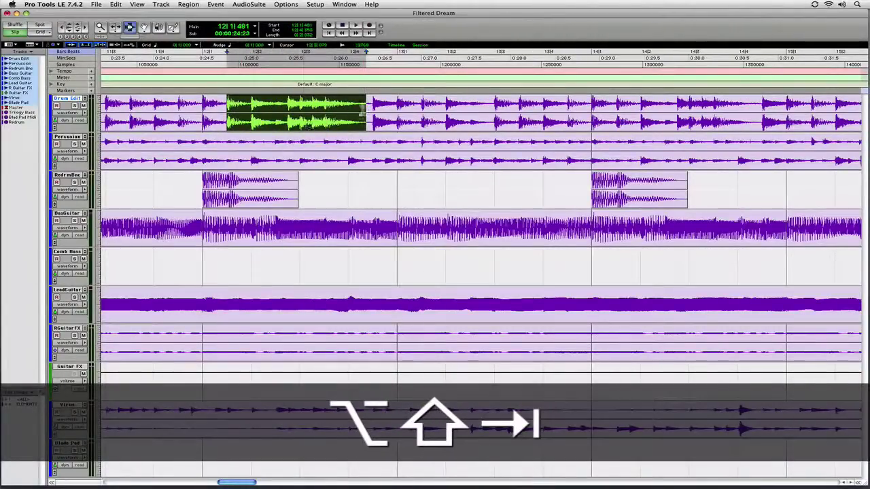
pyautogui.click(369, 107)
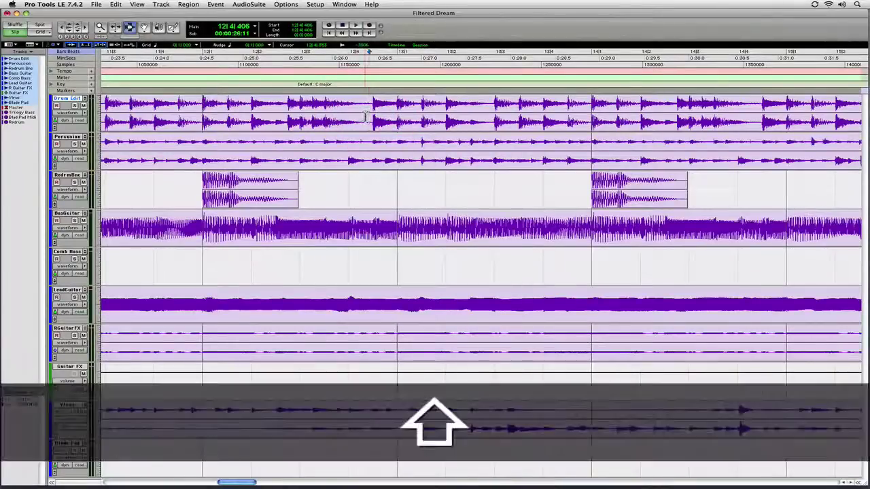
pyautogui.hotkey('shift', 'Tab')
pyautogui.hotkey('shift', 'Tab')
pyautogui.hotkey('shift', 'Tab')
pyautogui.hotkey('shift', 'Tab')
pyautogui.hotkey('shift', 'Tab')
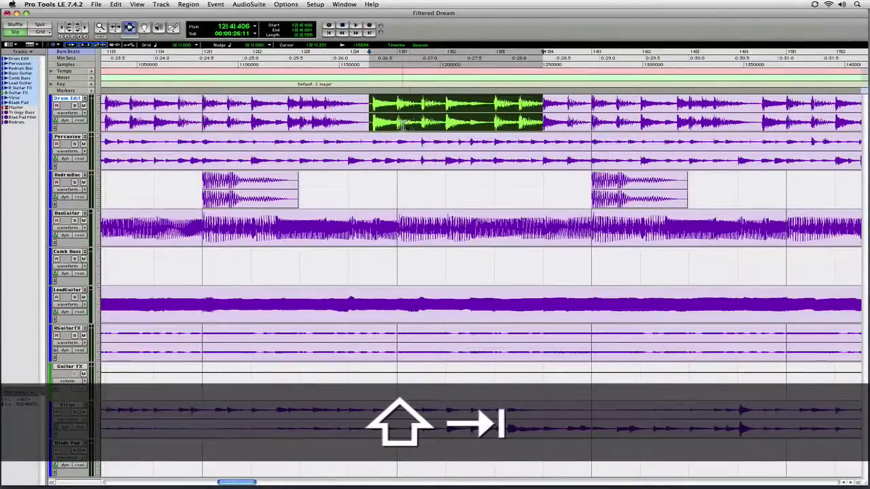
# Move the Drum Edit selection start back to 12|2|001, then zoom out to bars 6–21.
pyautogui.hotkey('alt', 'shift')
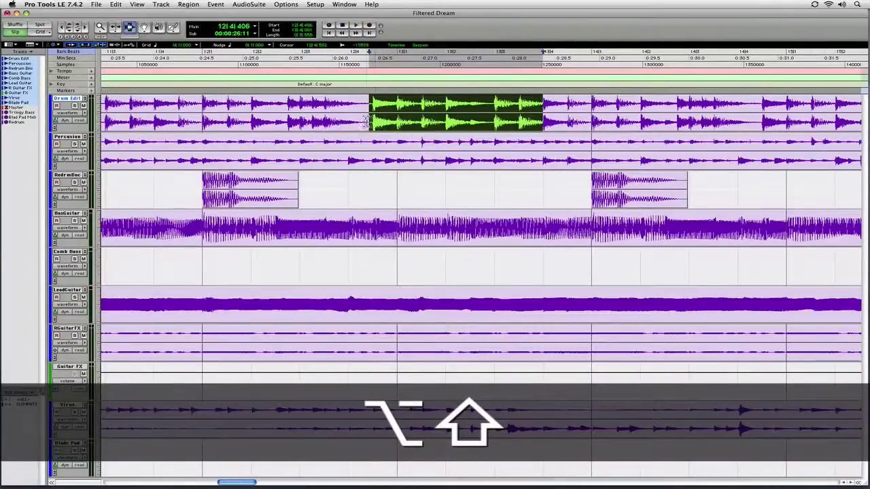
pyautogui.hotkey('alt', 'shift', 'Tab')
pyautogui.hotkey('alt', 'shift', 'Tab')
pyautogui.hotkey('alt', 'shift', 'Tab')
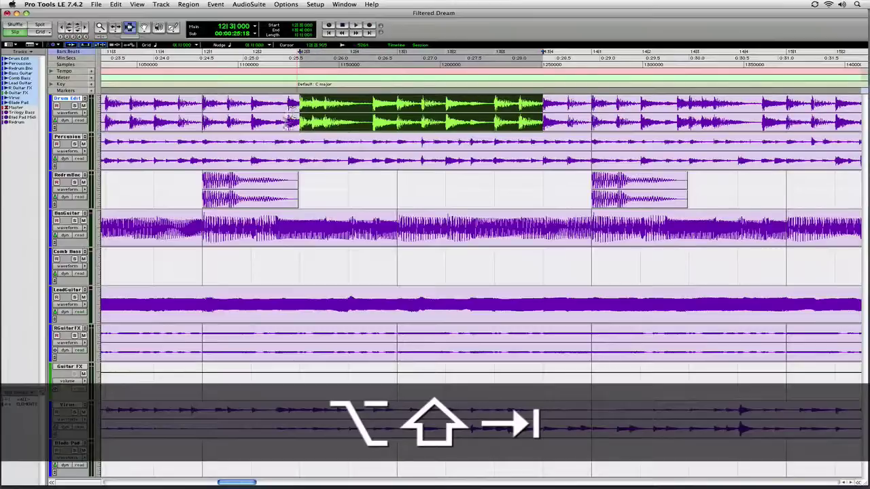
pyautogui.hotkey('alt', 'shift', 'Tab')
pyautogui.hotkey('alt', 'shift', 'Tab')
pyautogui.hotkey('alt', 'shift', 'Tab')
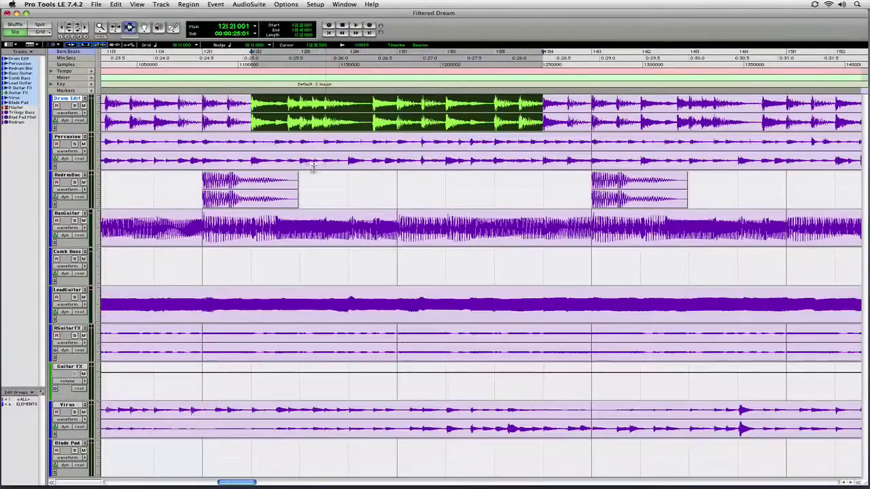
pyautogui.press('r')
pyautogui.press('r')
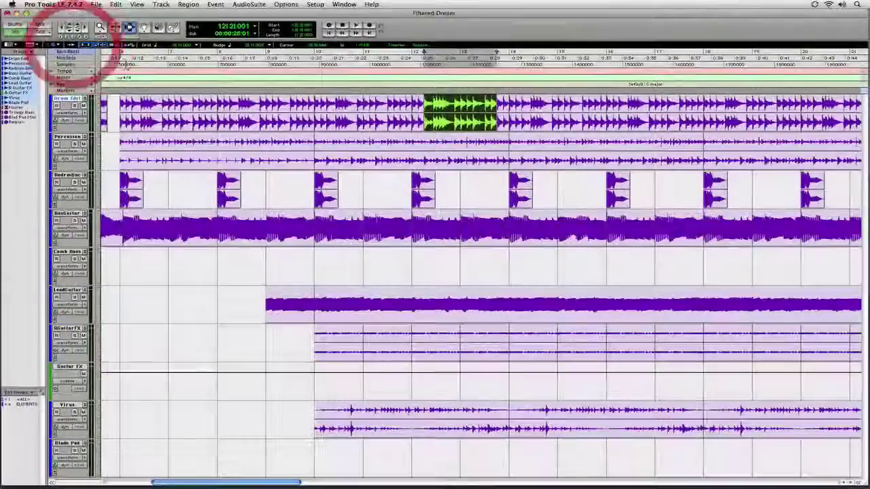
# From 11|3|522, select the Redrum Bnc regions at bars 12 and 14 in turn, then select back to the bar-12 region.
pyautogui.click(394, 182)
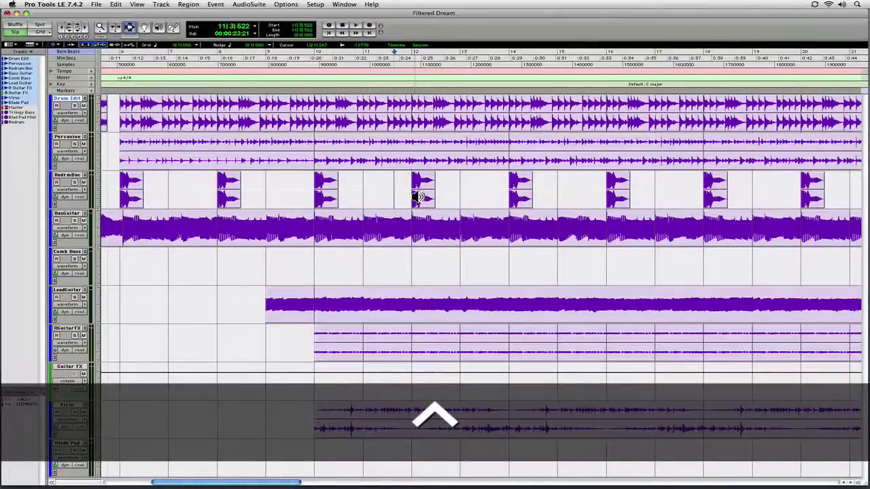
pyautogui.hotkey('ctrl', 'Tab')
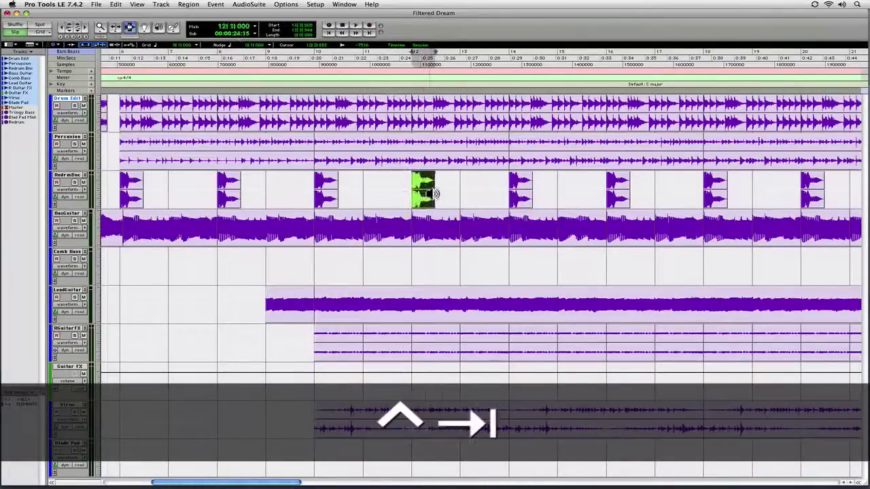
pyautogui.click(478, 184)
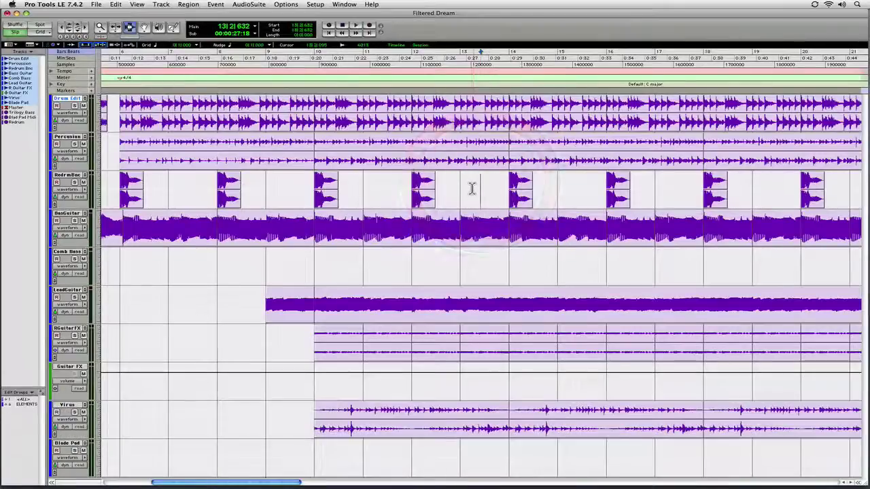
pyautogui.hotkey('ctrl', 'Tab')
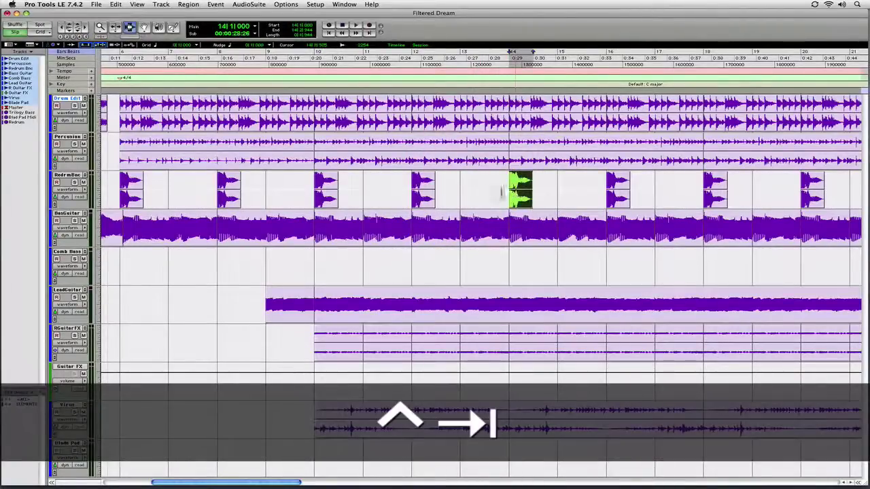
pyautogui.click(473, 190)
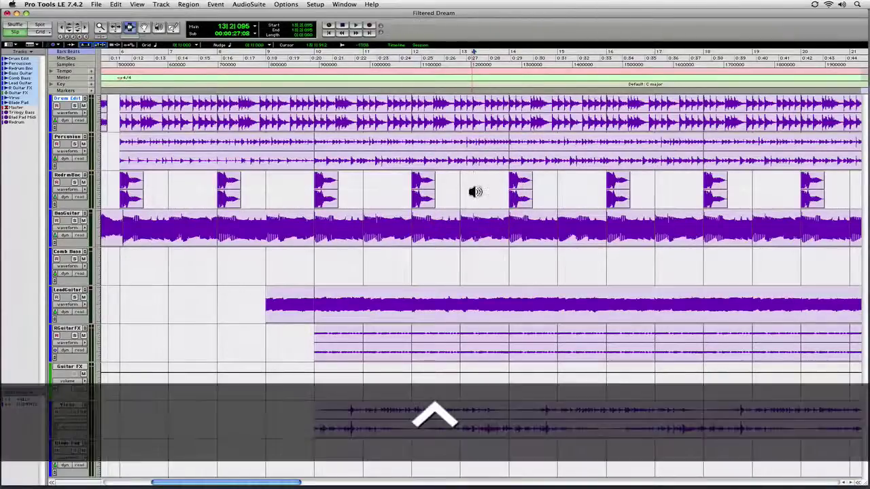
pyautogui.hotkey('ctrl', 'alt', 'Tab')
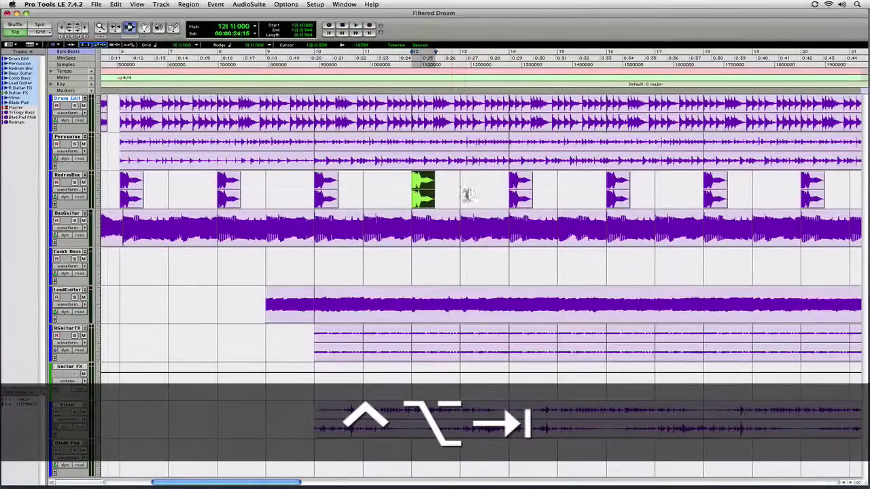